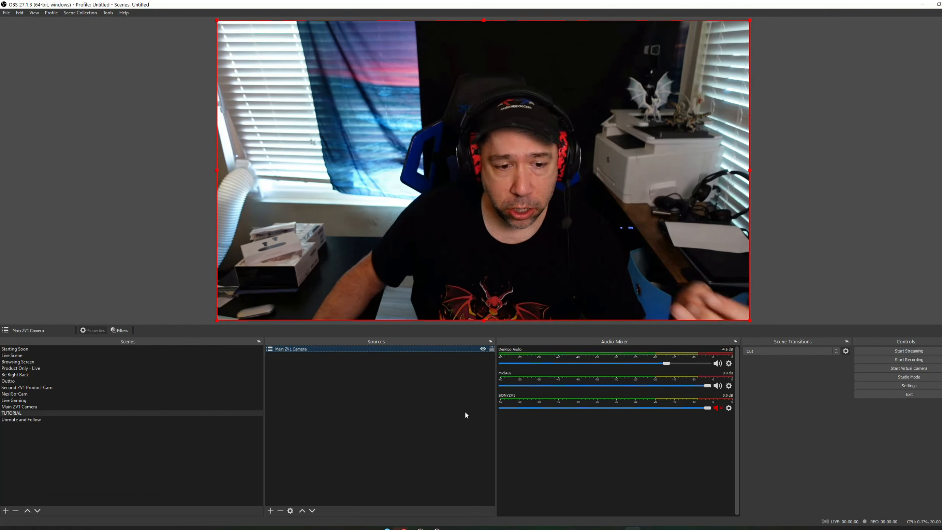
- Add the existing G Pro X audio input capture as a source in the TUTORIAL scene
click(268, 512)
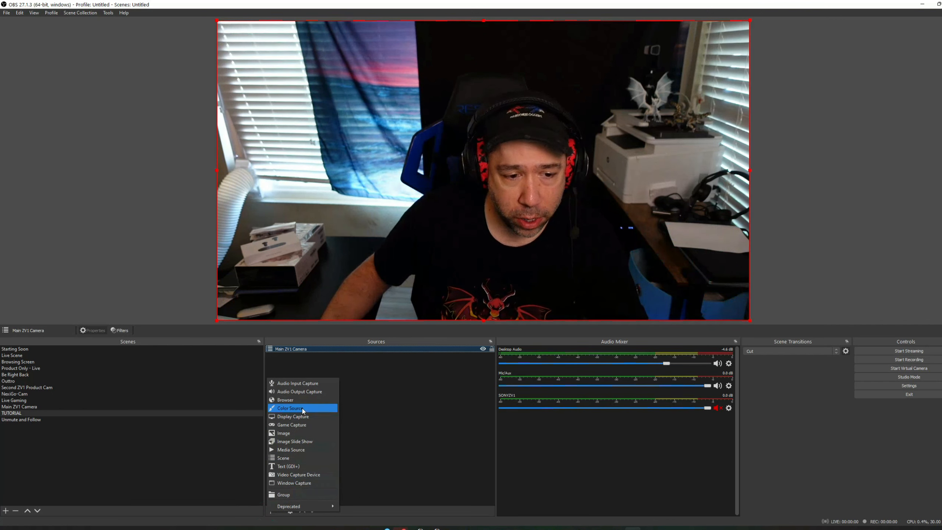
click(309, 384)
click(444, 234)
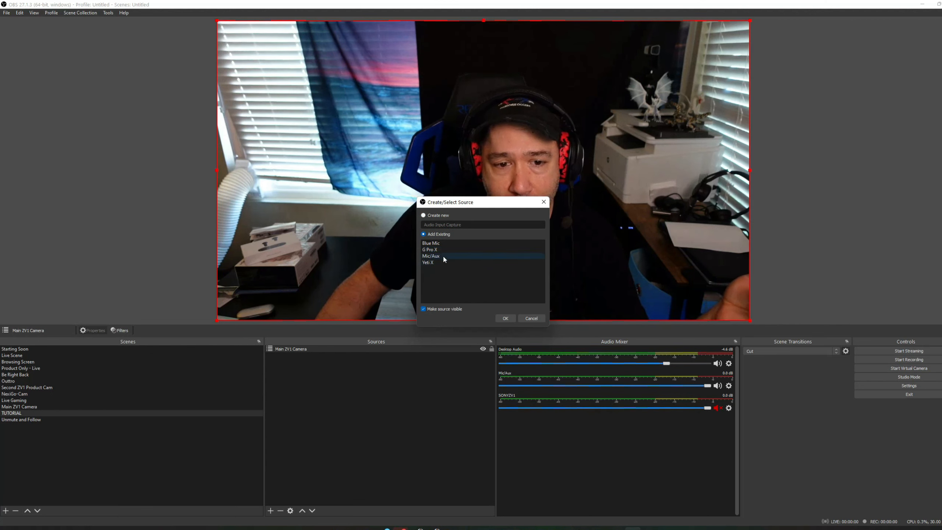
click(441, 250)
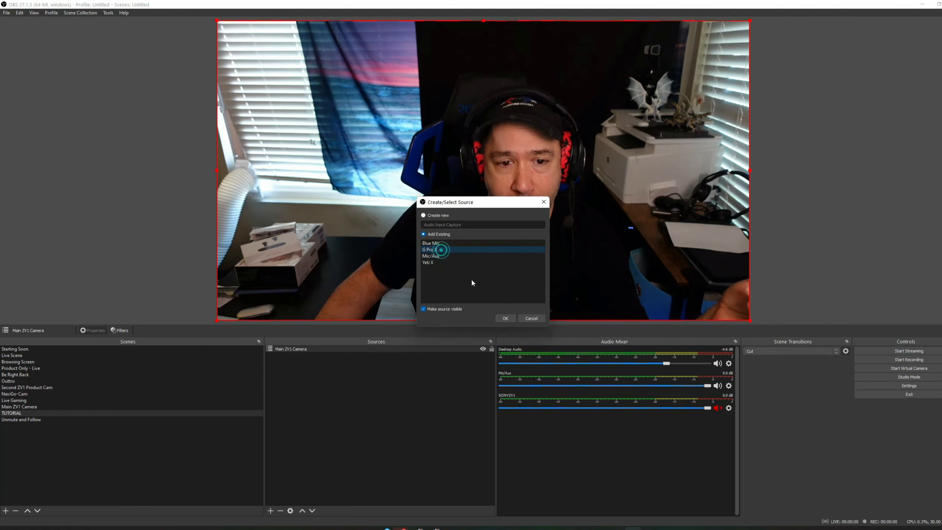
click(506, 318)
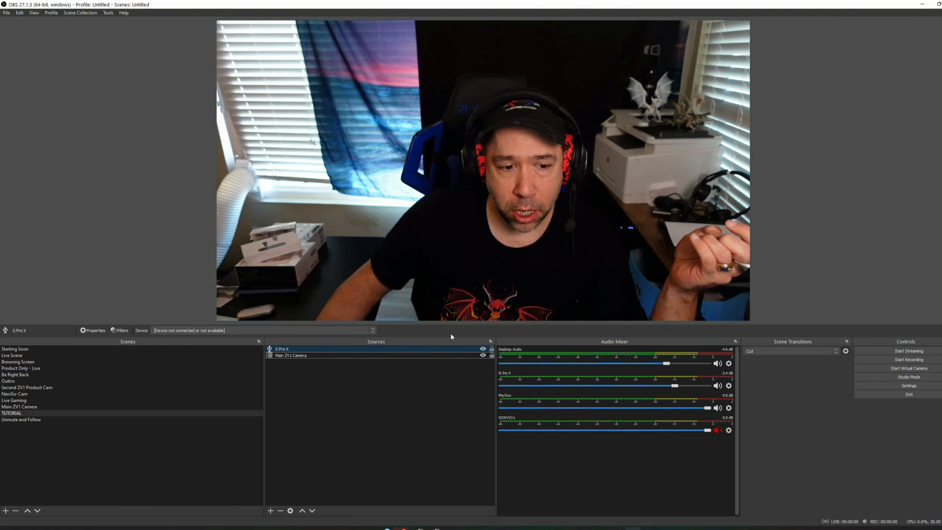
- Set the G Pro X source's device to Microphone (Logitech PRO X Gaming Headset) and move the source below Main ZV1 Camera
right_click(338, 352)
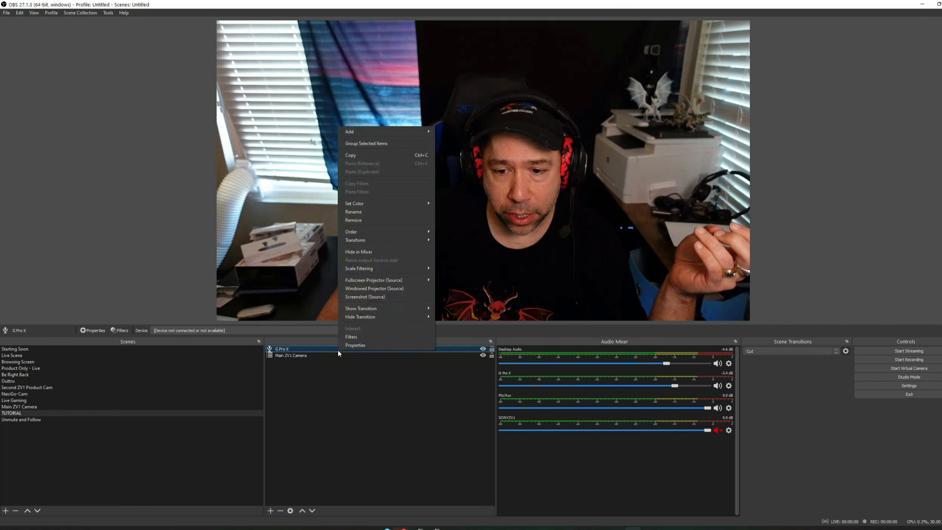
click(361, 345)
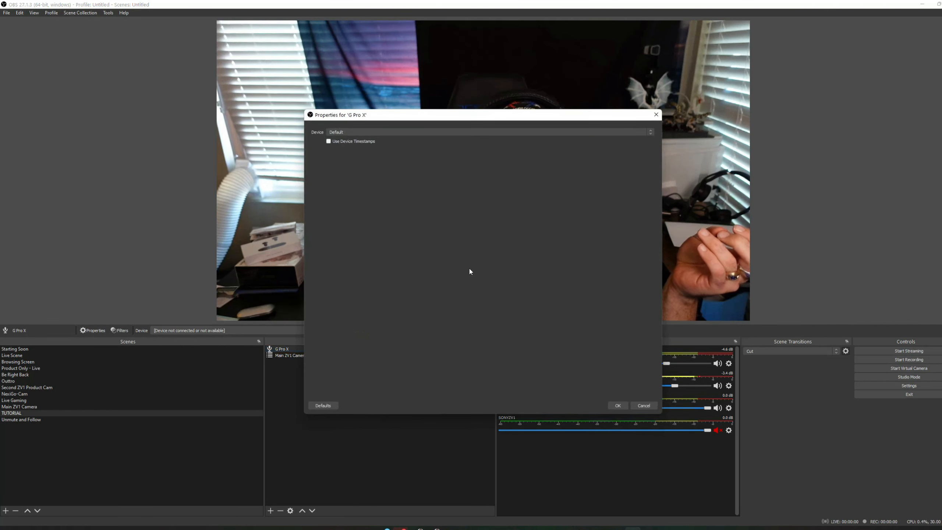
click(376, 132)
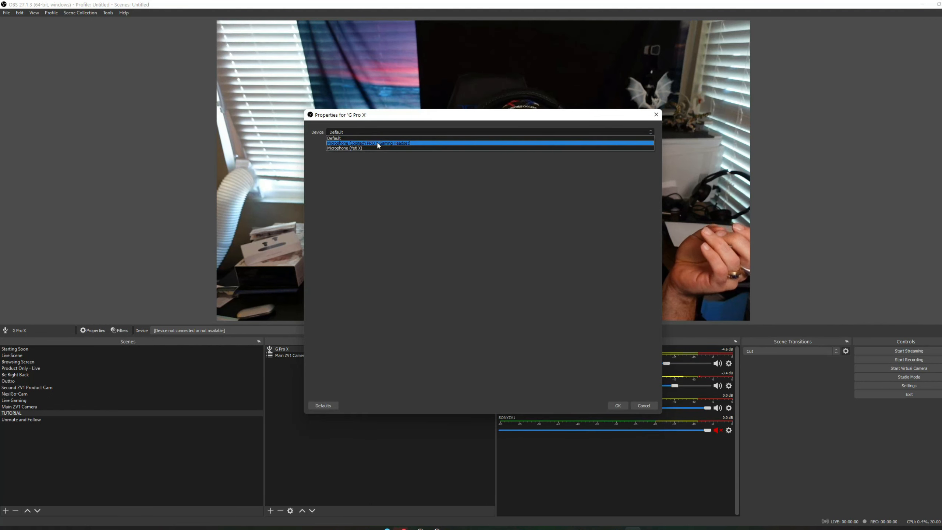
click(378, 143)
click(617, 405)
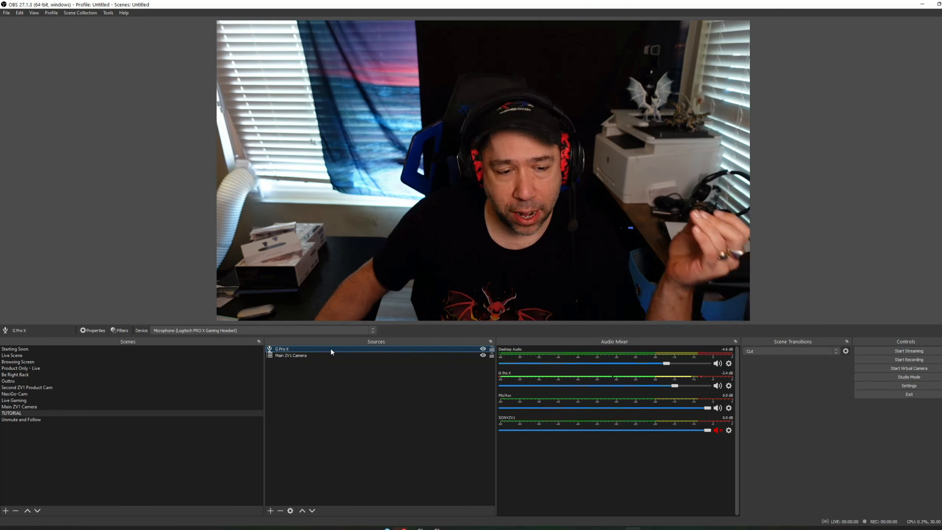
drag(332, 350, 331, 364)
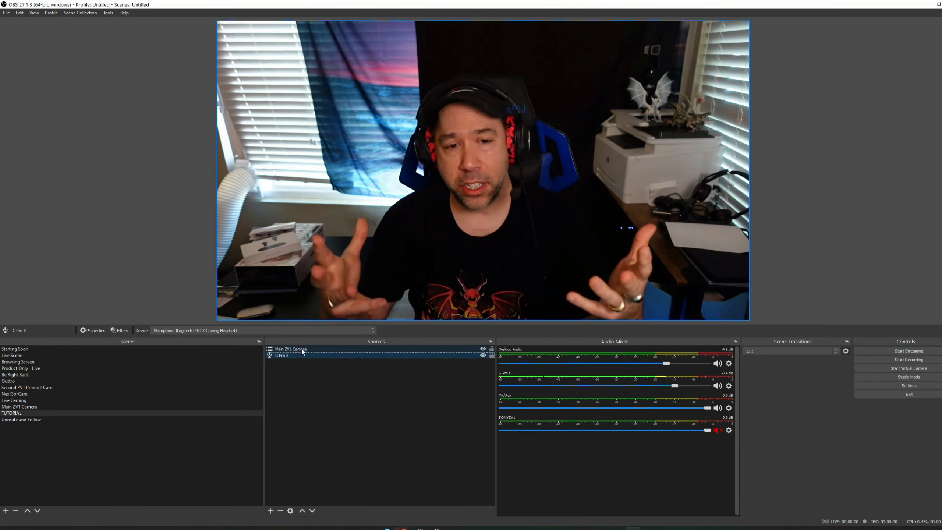
- Create a new media source named Test in the TUTORIAL scene
click(271, 511)
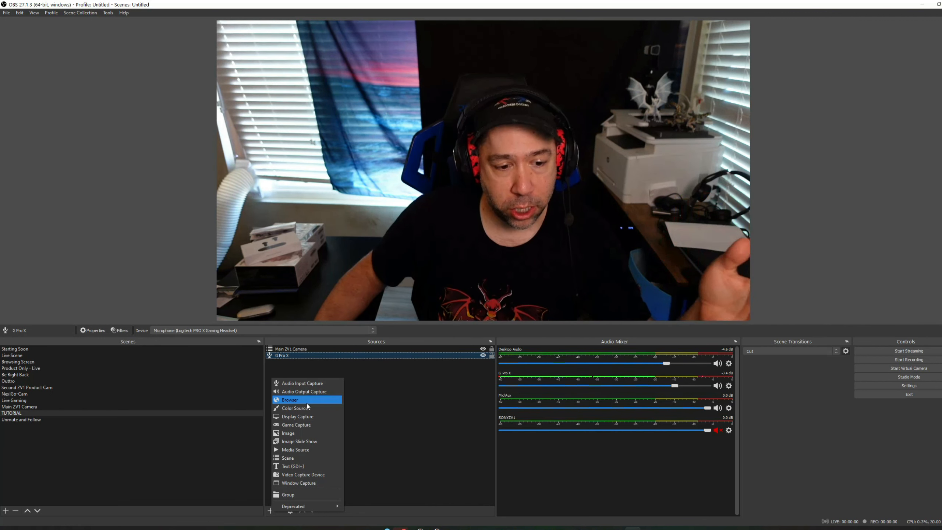
click(303, 452)
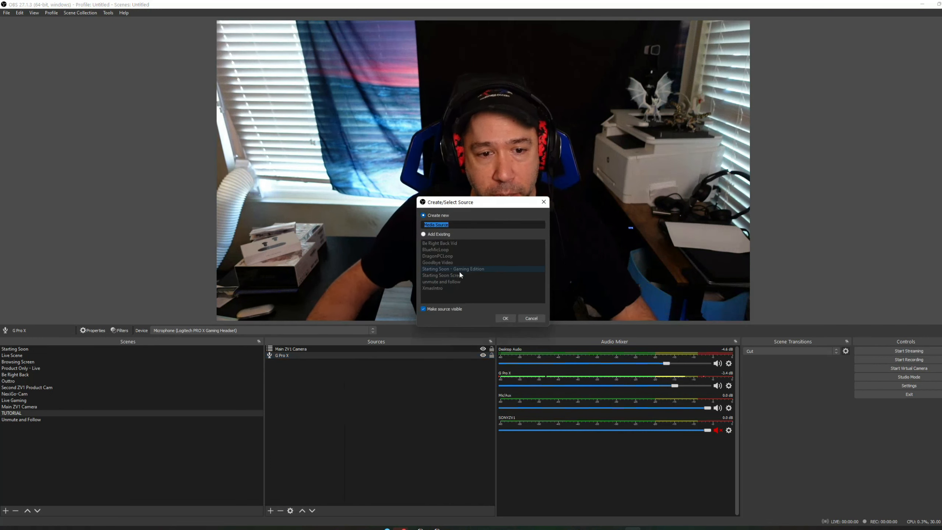
text(Test)
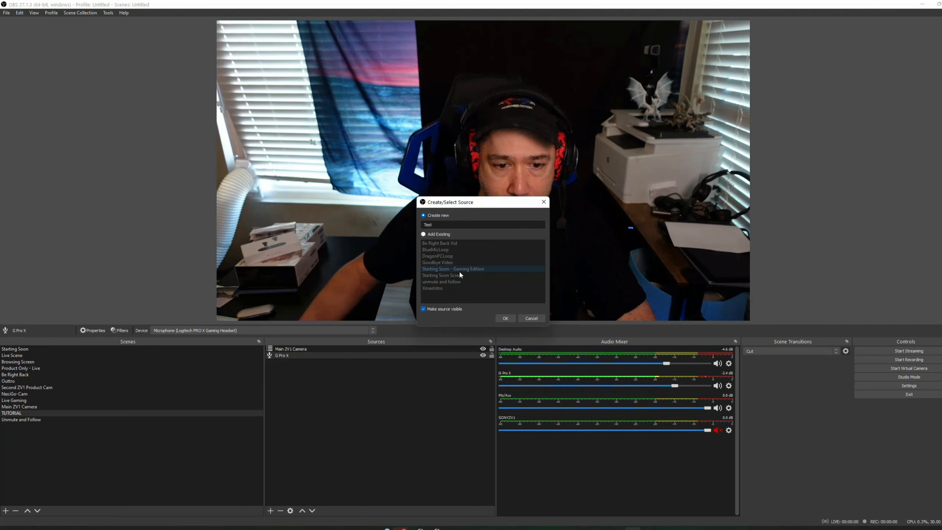
click(501, 318)
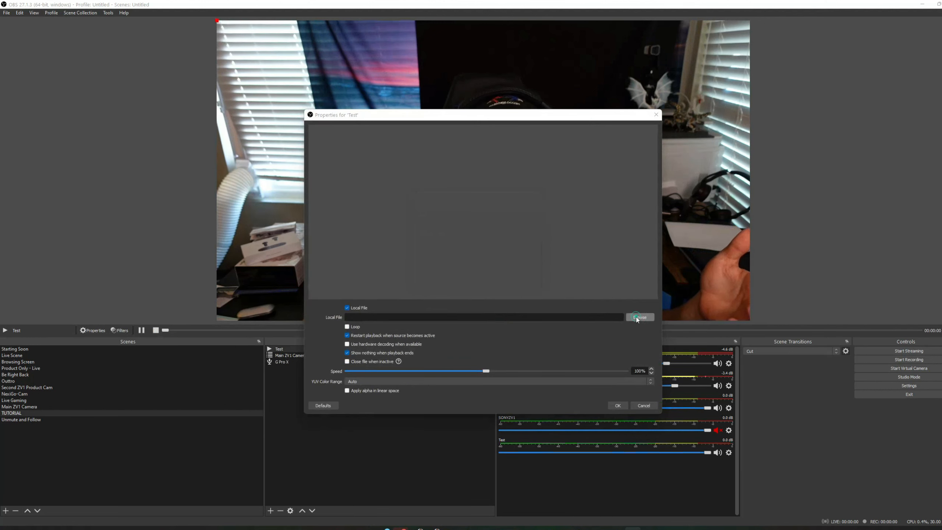
- Load "Pokemon Onyx with AmazonBasics White PLA.mp4" from Videos into the Test source and enable closing the file when inactive
click(637, 318)
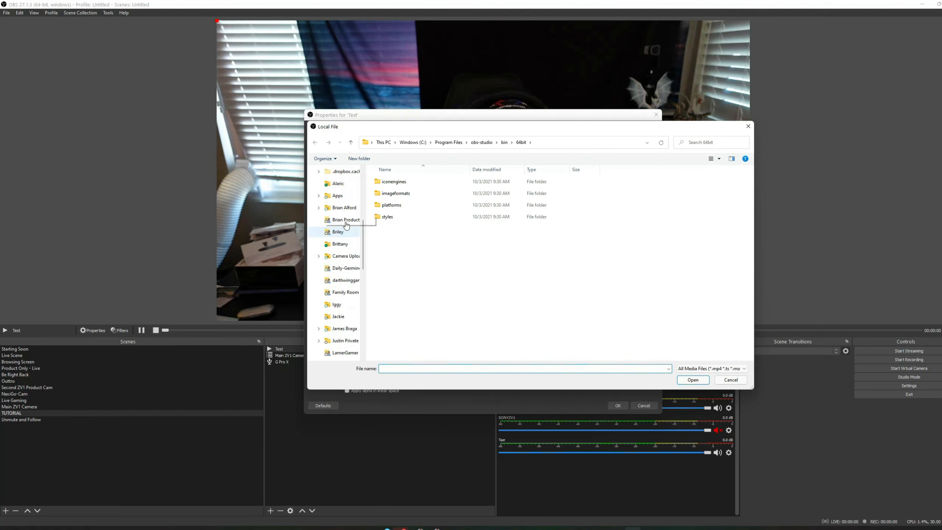
scroll(346, 225, up, 3)
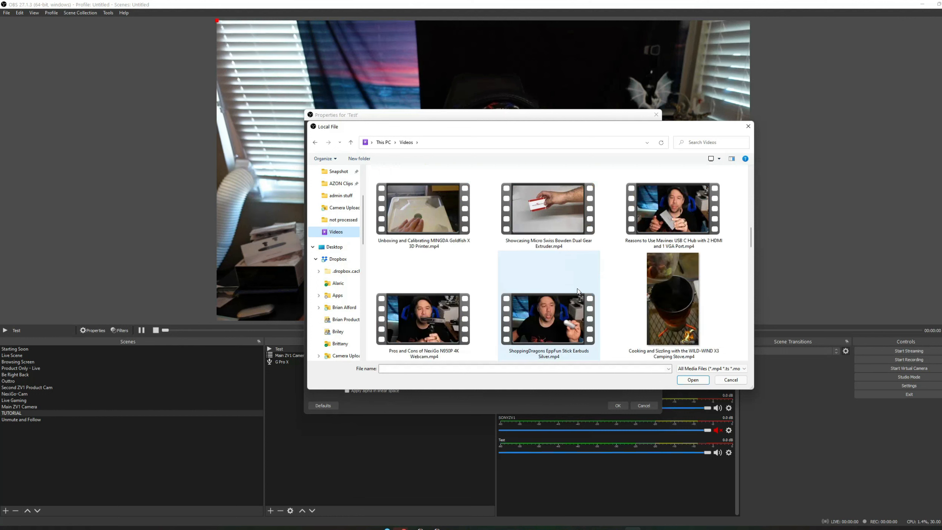
scroll(576, 299, down, 6)
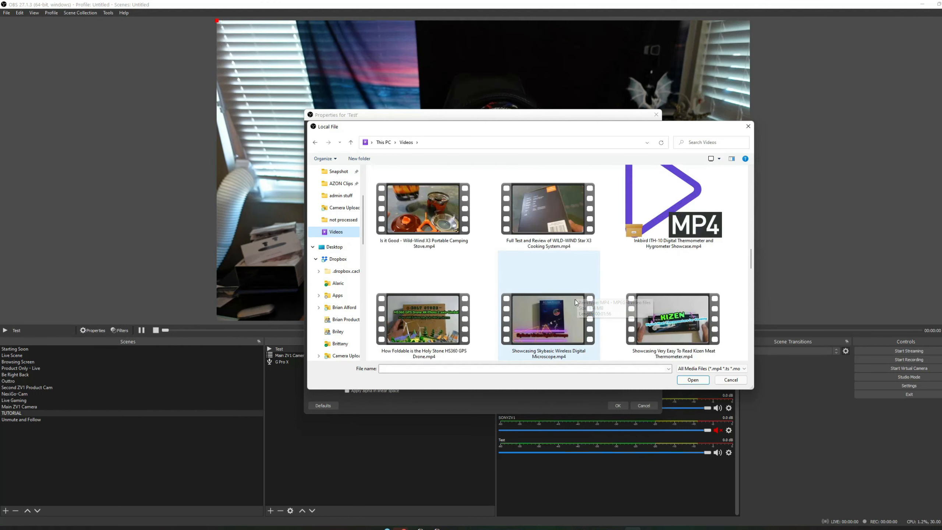
scroll(576, 303, down, 3)
double_click(662, 317)
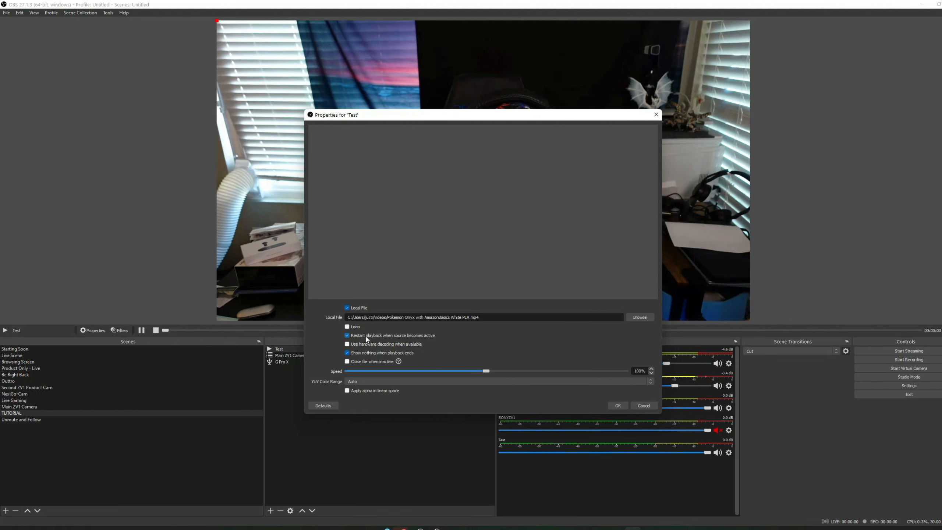
click(347, 362)
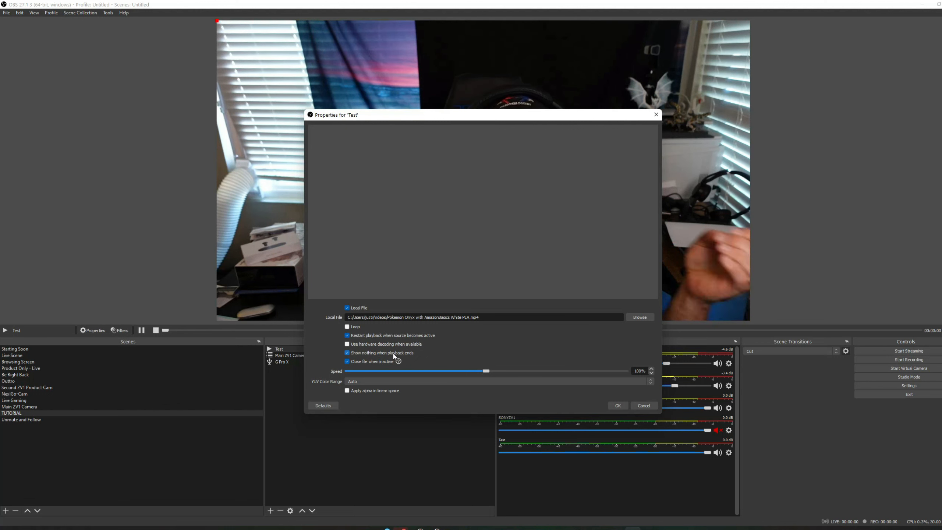
click(617, 406)
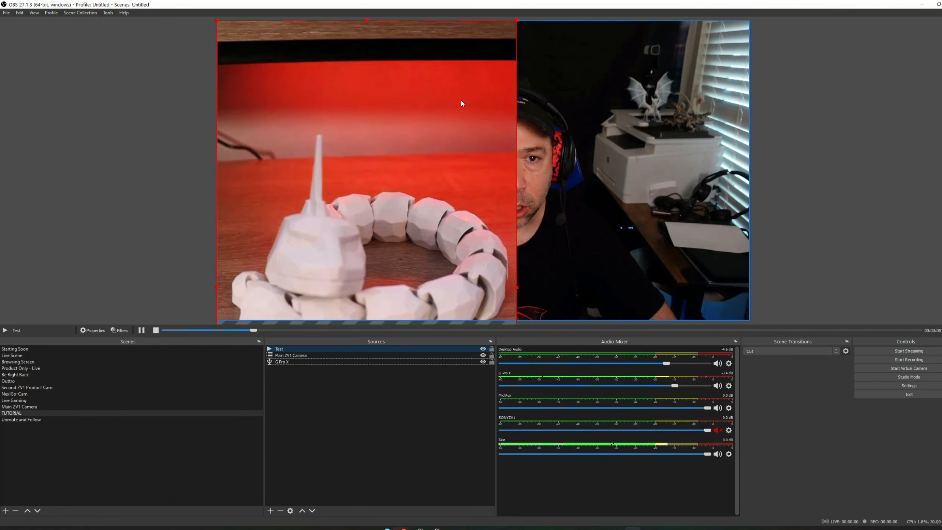
- Shrink the Test video to about a quarter of the canvas width and place it in the canvas's upper-left corner
drag(517, 20, 366, 202)
drag(355, 236, 379, 67)
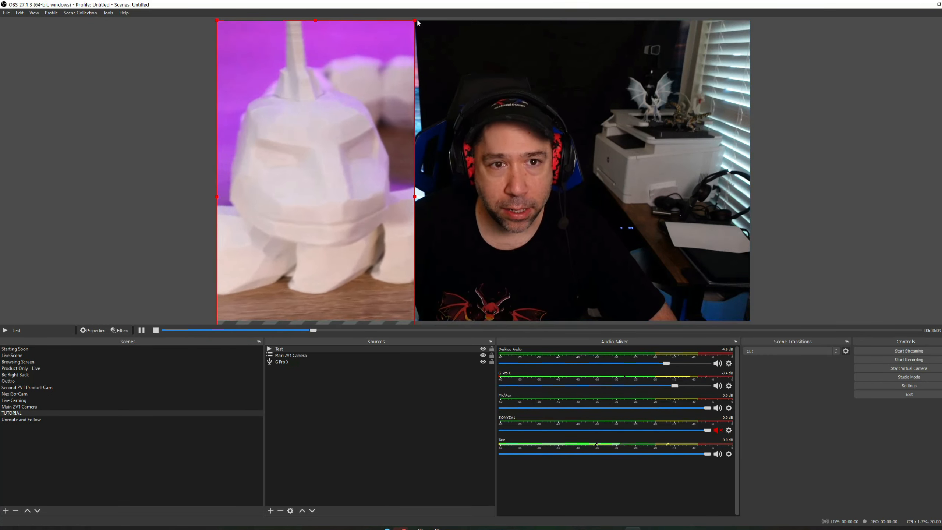
drag(415, 20, 361, 118)
drag(305, 190, 306, 93)
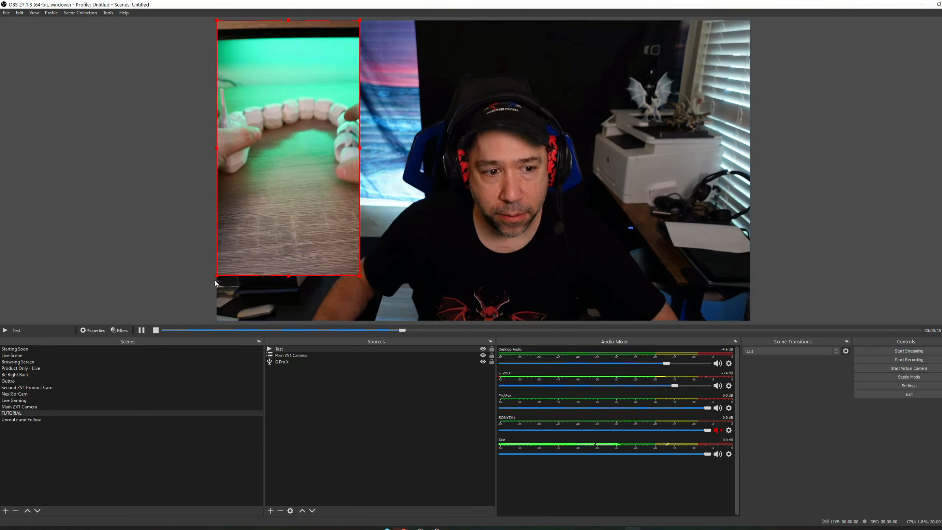
- Shrink the Main ZV1 Camera into the canvas's lower-right corner and enlarge the Test video until it meets the camera's left edge
click(328, 259)
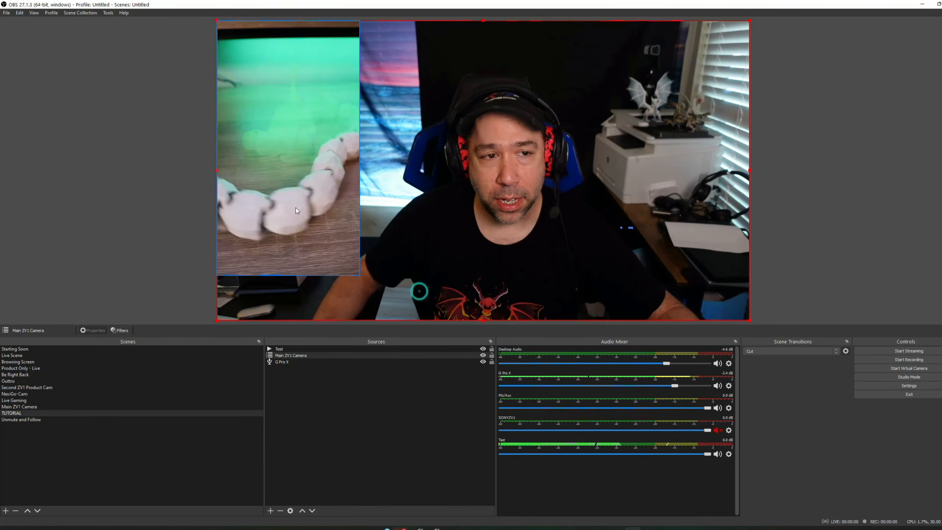
drag(218, 20, 496, 178)
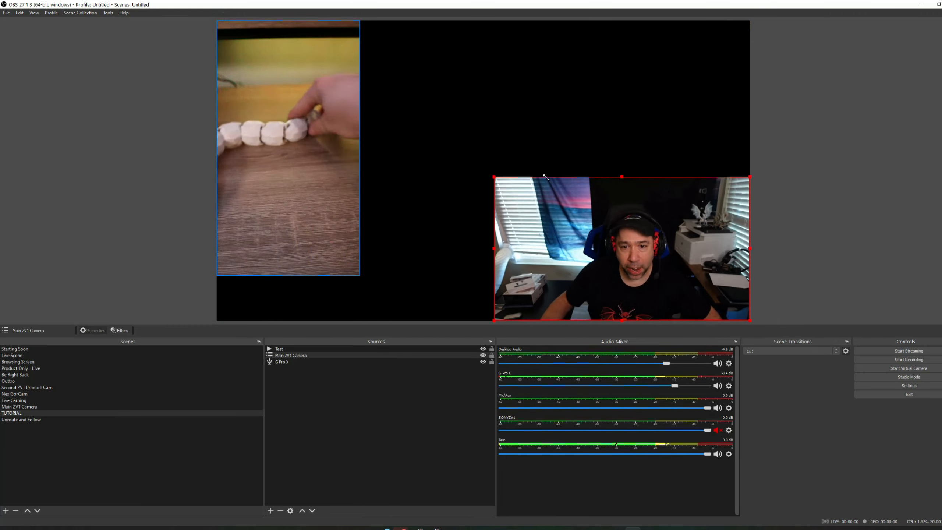
click(352, 239)
drag(361, 275, 497, 323)
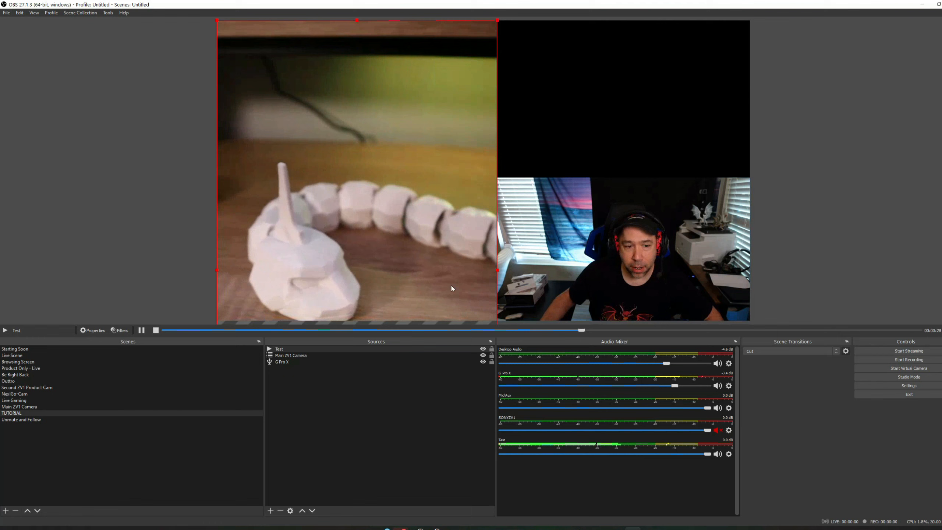
- Rotate the Test video 90 degrees clockwise and shrink it in the canvas's upper-left corner until it meets the camera's upper-left corner
right_click(314, 349)
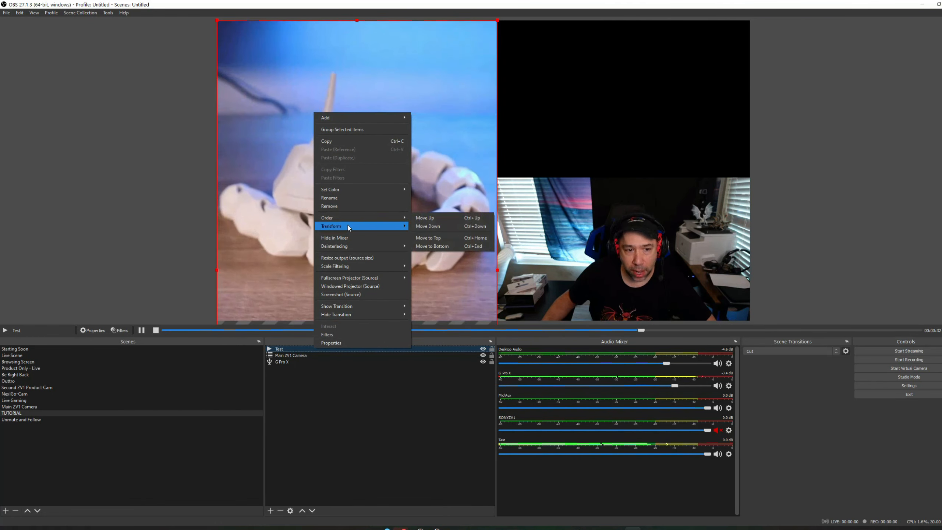
mouse_move(371, 226)
click(436, 263)
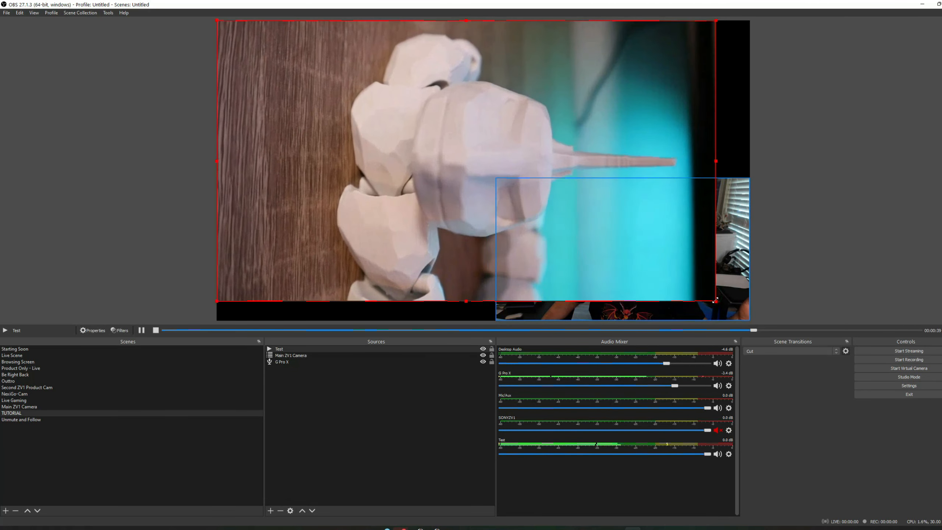
drag(715, 21, 583, 95)
drag(486, 203, 483, 128)
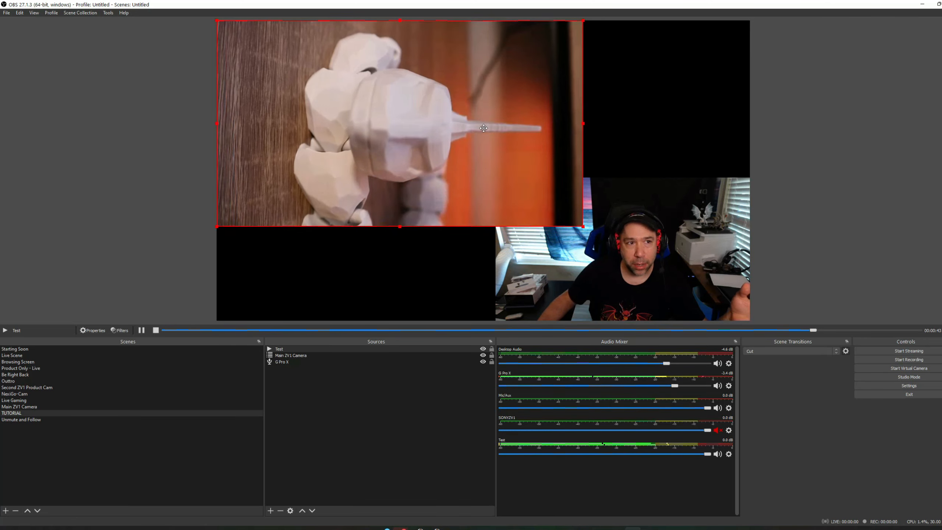
drag(582, 226, 497, 178)
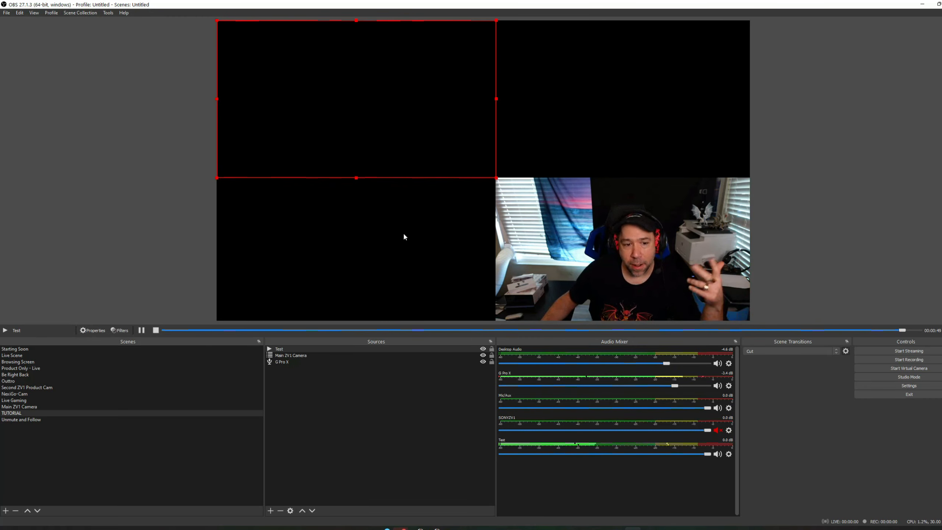
- Replace the Test source's local file with "How Foldable is the Holy Stone HS360 GPS Drone.mp4" from Videos
right_click(315, 349)
click(330, 345)
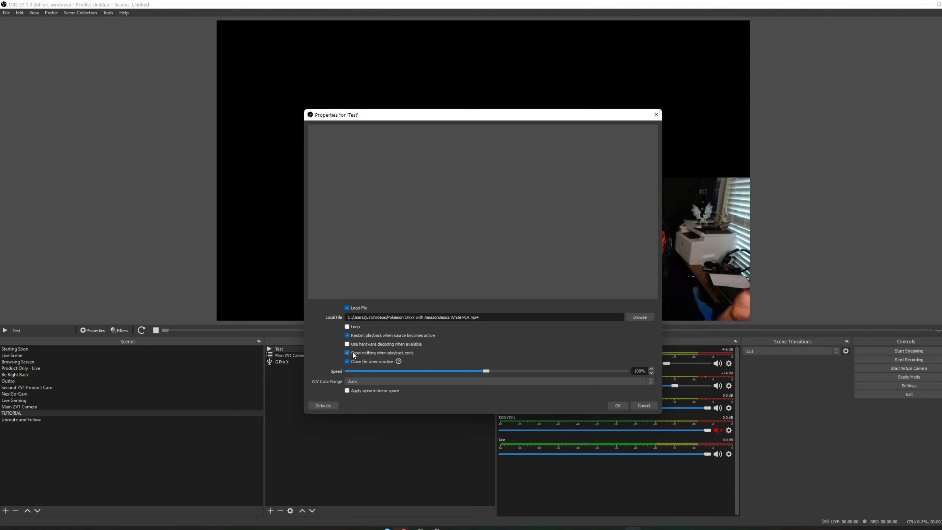
click(657, 115)
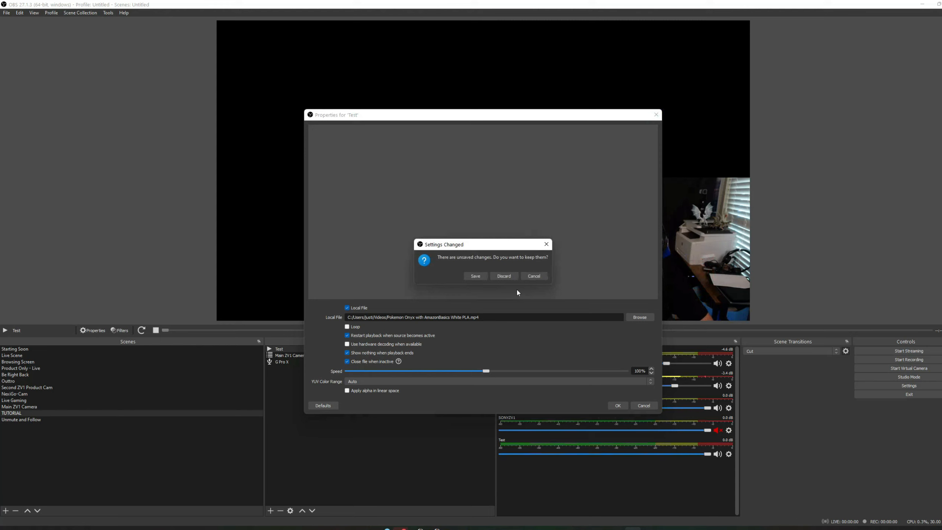
click(534, 276)
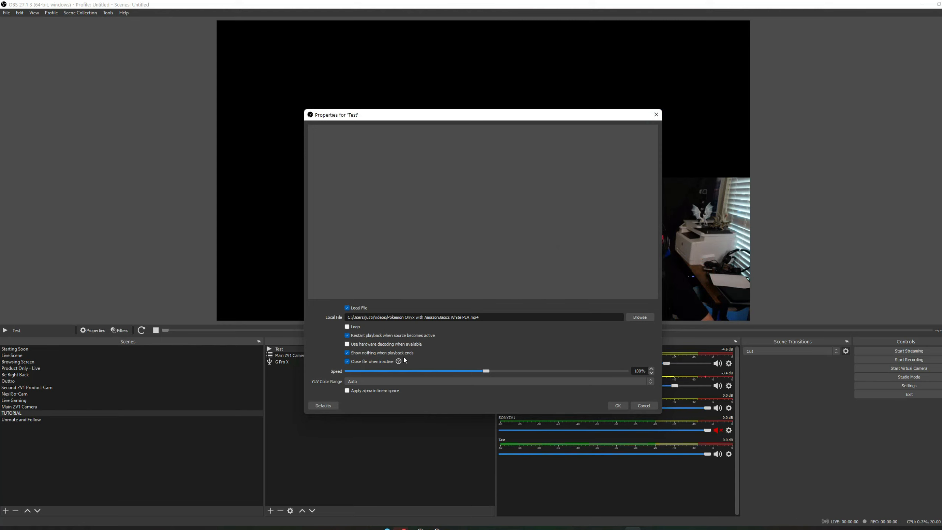
click(629, 317)
scroll(479, 284, down, 5)
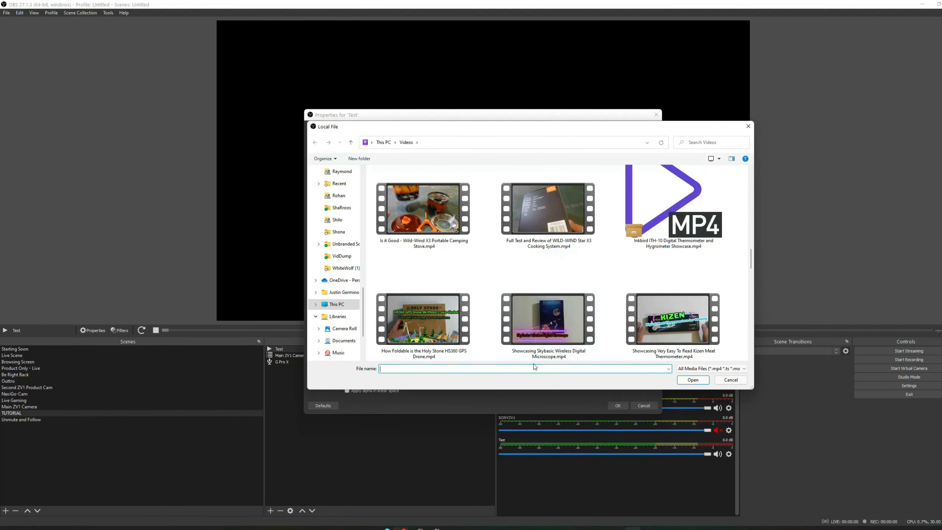
double_click(427, 310)
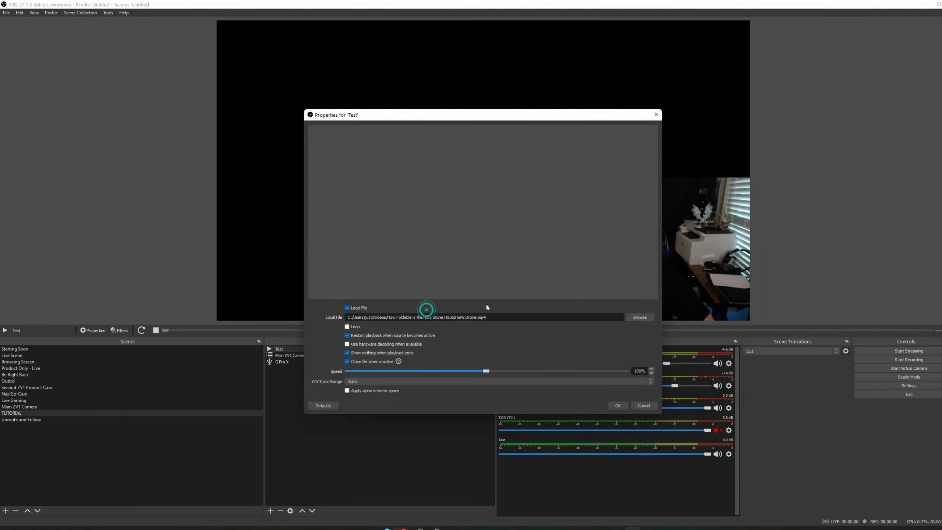
click(619, 405)
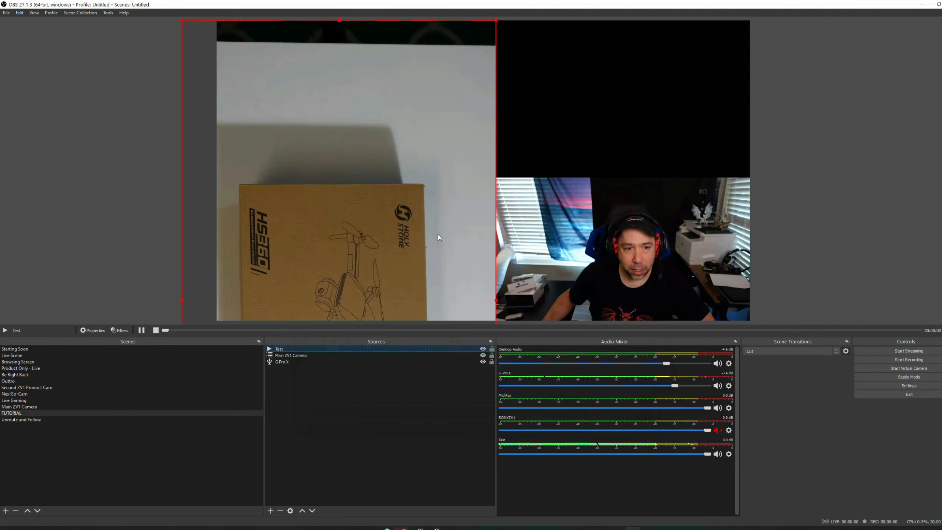
- Rotate the Test video 90 degrees counter-clockwise, then shrink it into the canvas's upper-left corner until it meets the camera's upper-left corner
right_click(409, 250)
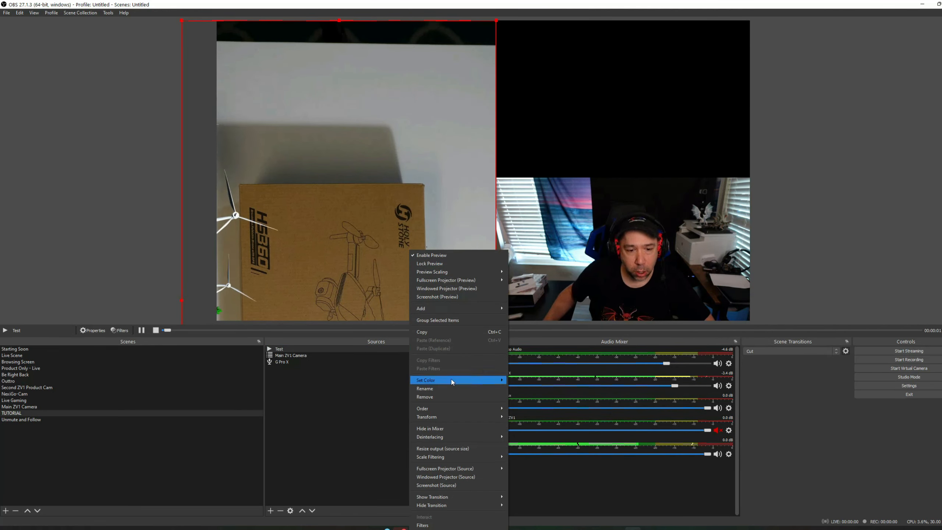
mouse_move(450, 418)
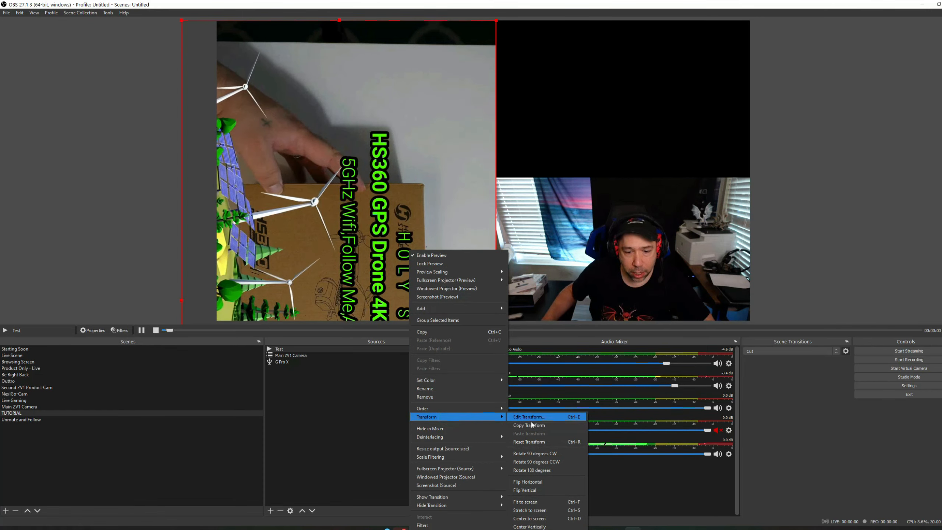
click(545, 463)
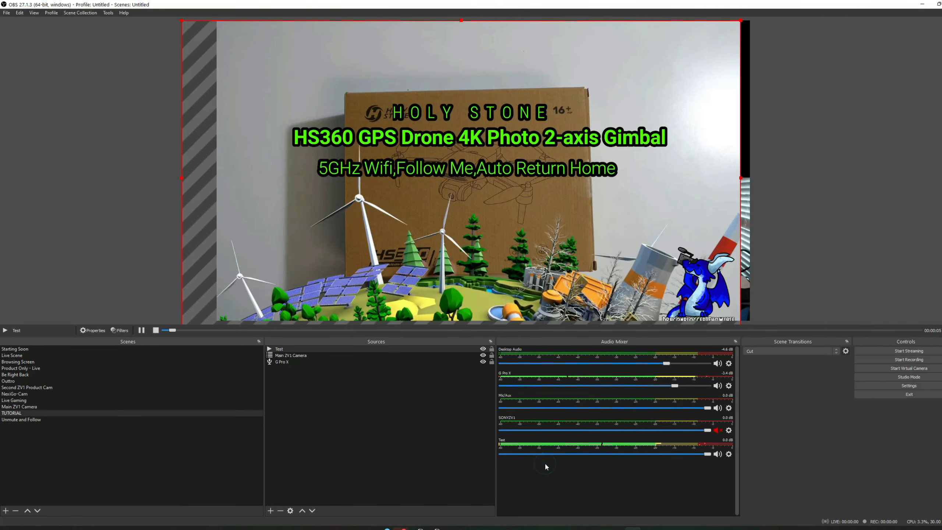
drag(742, 21, 463, 174)
drag(394, 215, 428, 59)
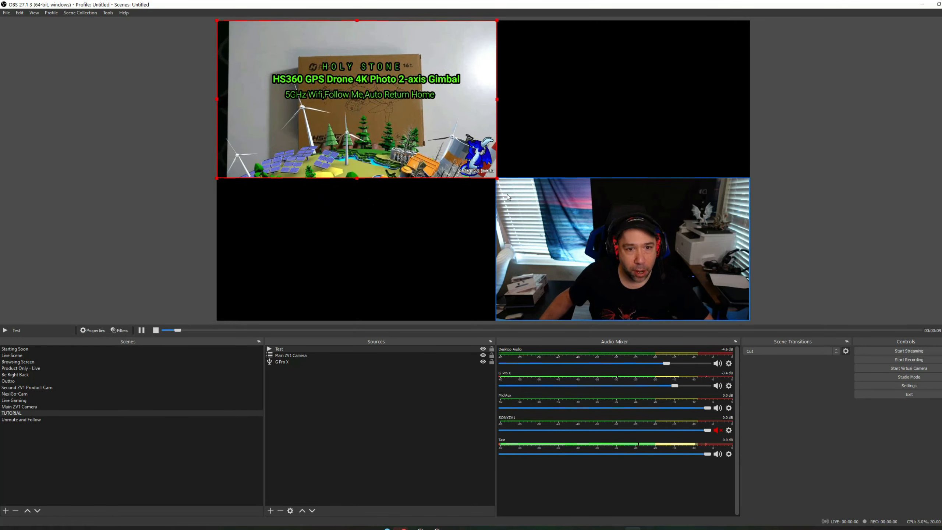
- Add the existing CoffeeDragon image source to the scene and place it in the canvas's lower-left corner
click(509, 183)
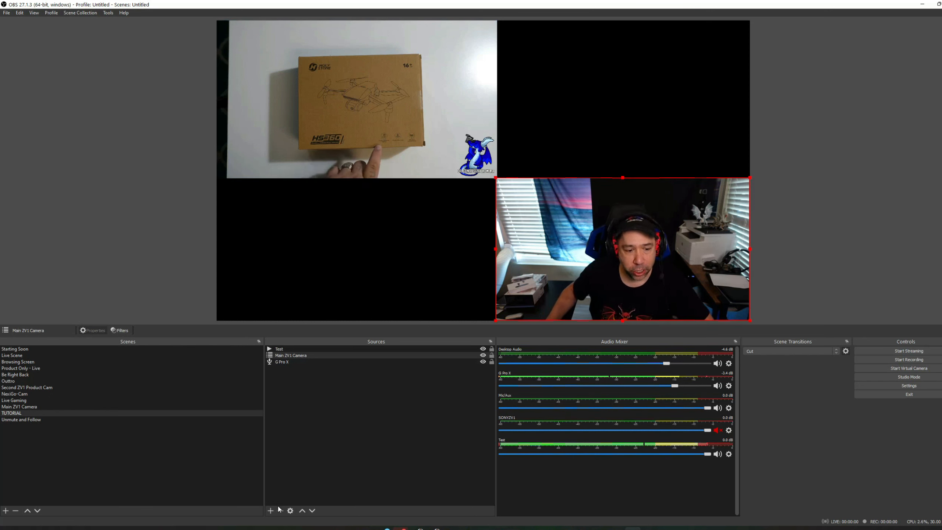
click(271, 511)
click(297, 434)
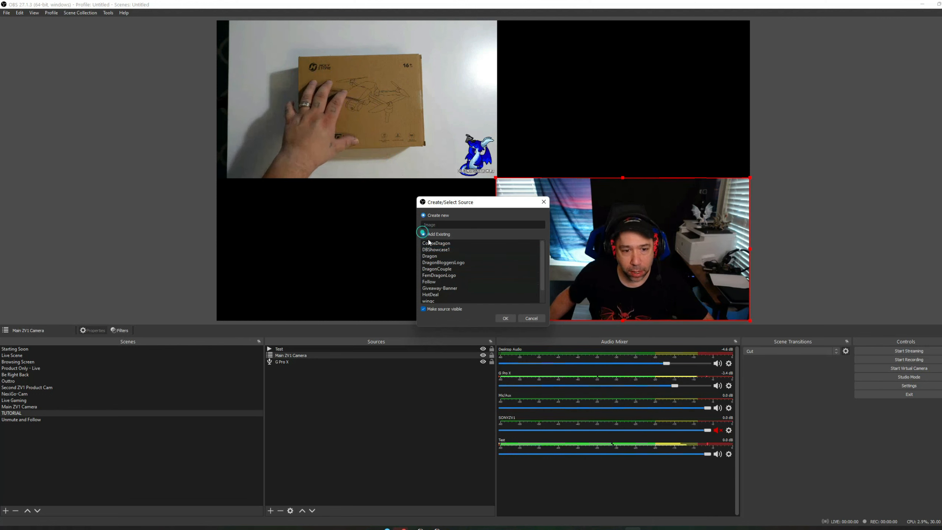
click(505, 319)
drag(288, 53, 287, 266)
- Enlarge the Test video from its lower-right corner until it fills the whole canvas
click(408, 144)
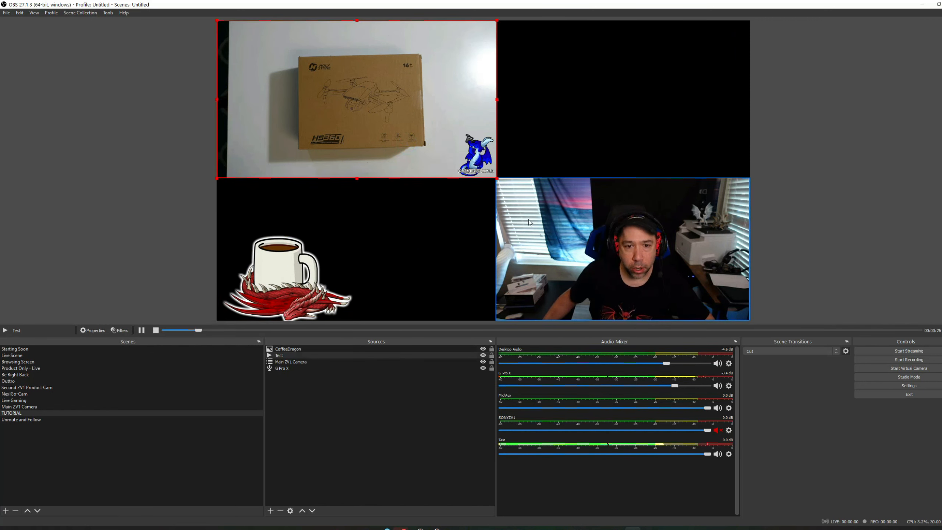
drag(496, 177, 749, 319)
- Move Main ZV1 Camera to the top of the source order and shrink it to about 635 by 357 in the canvas's lower-right corner
click(310, 362)
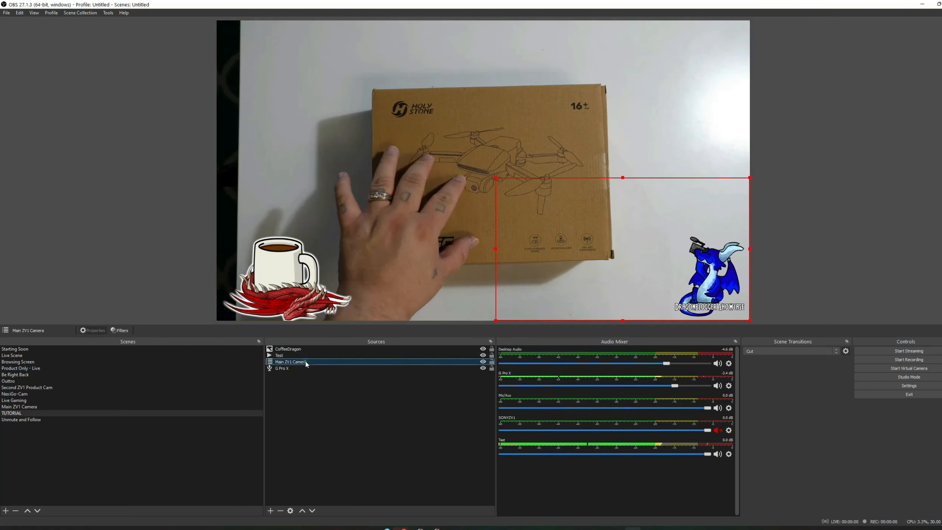
drag(310, 353, 310, 346)
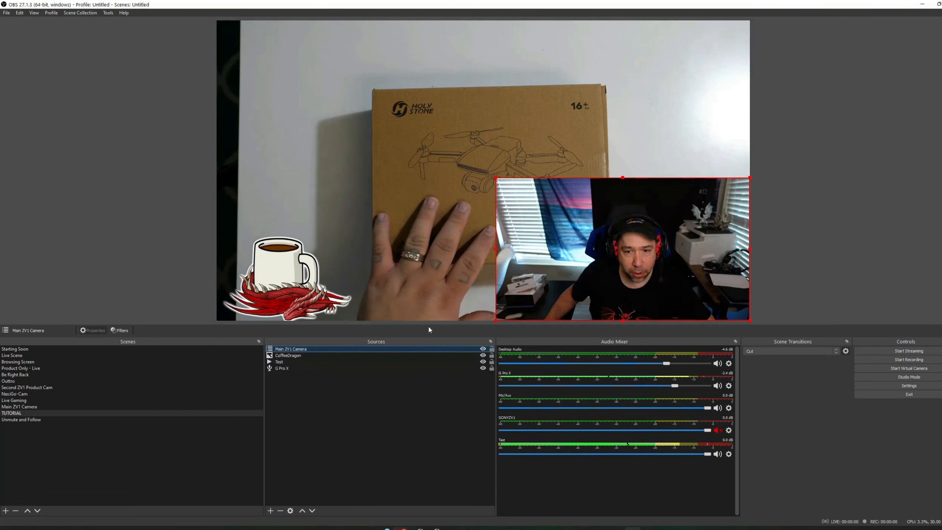
drag(495, 177, 575, 221)
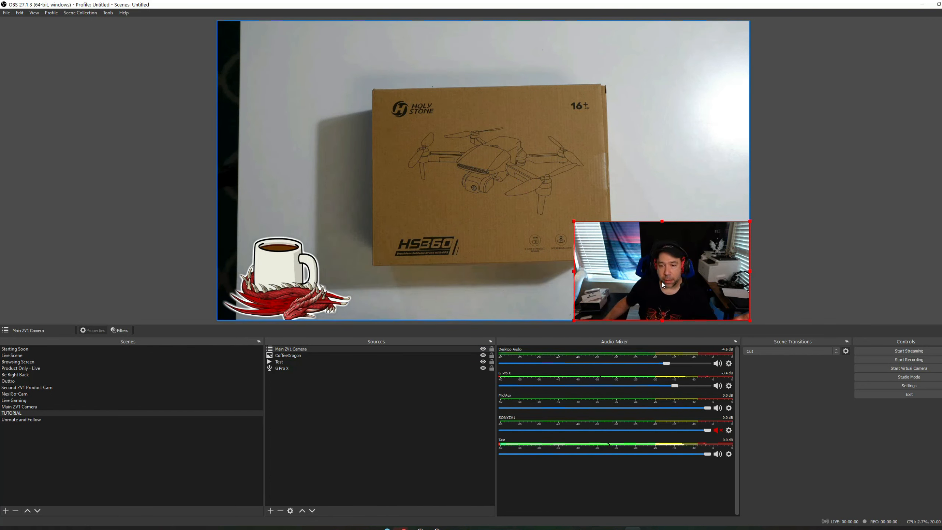
- Edit the Main ZV1 Camera's transform to crop 200 from its left side and 200 from its right side
right_click(328, 350)
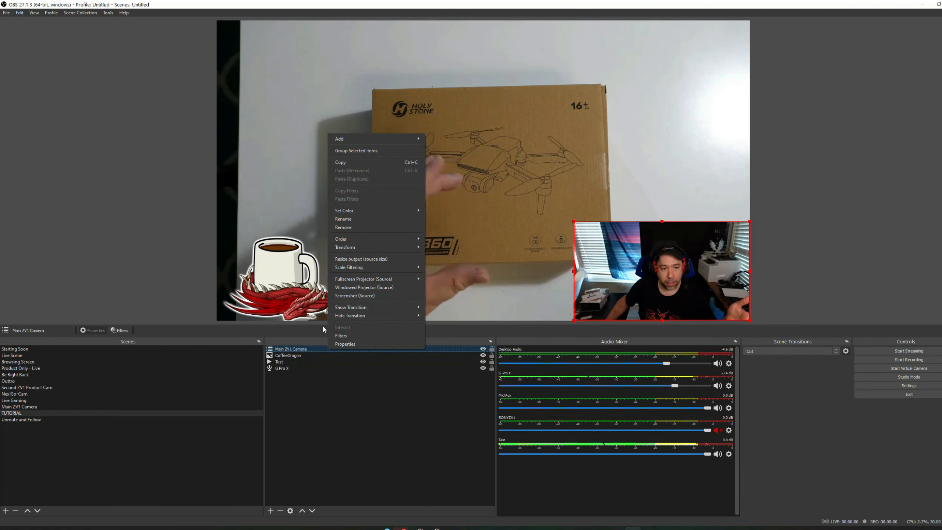
click(363, 249)
click(447, 247)
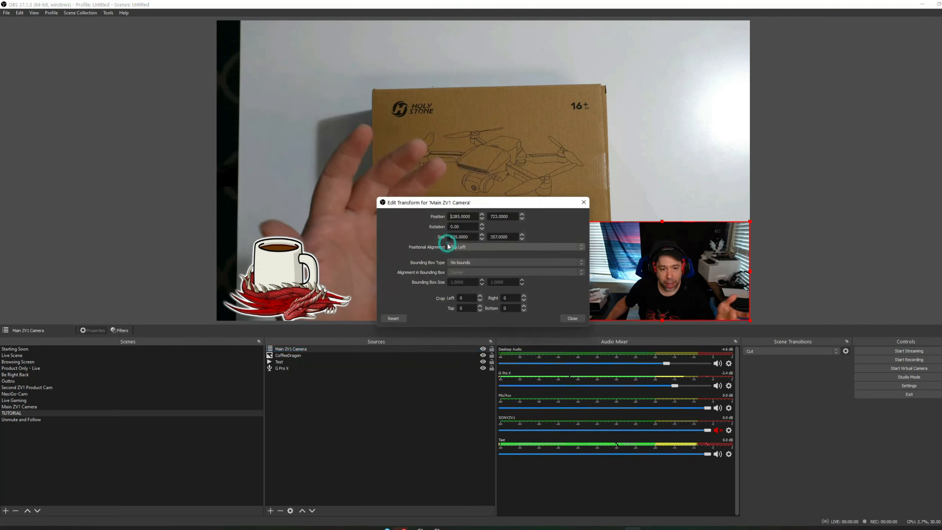
text(2)
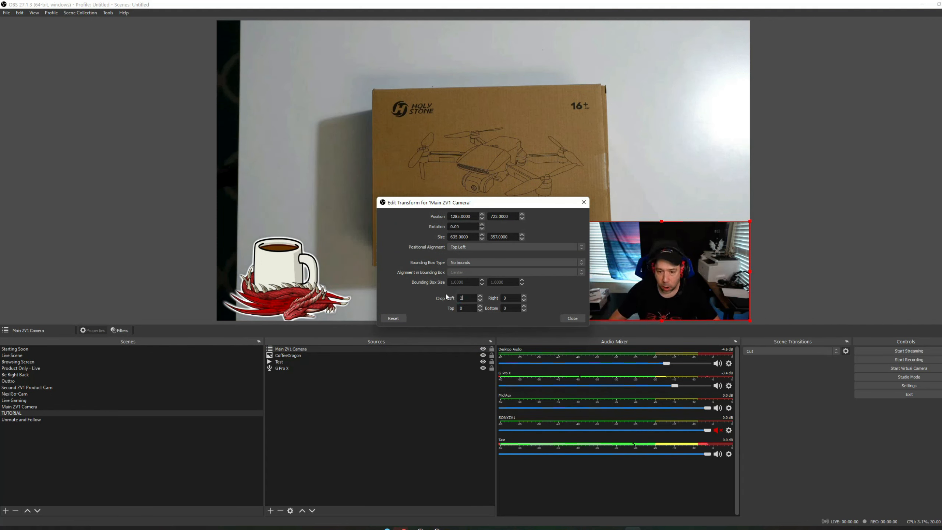
text(00)
text(2)
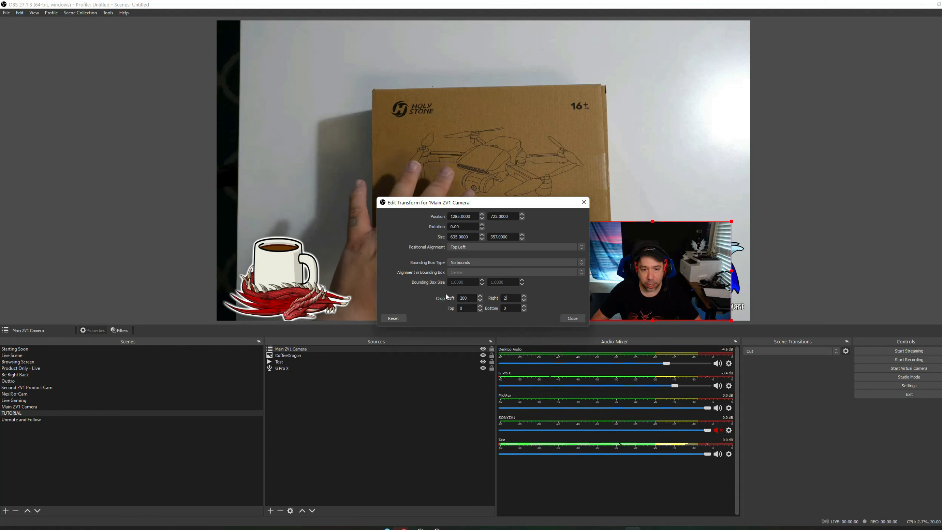
text(00)
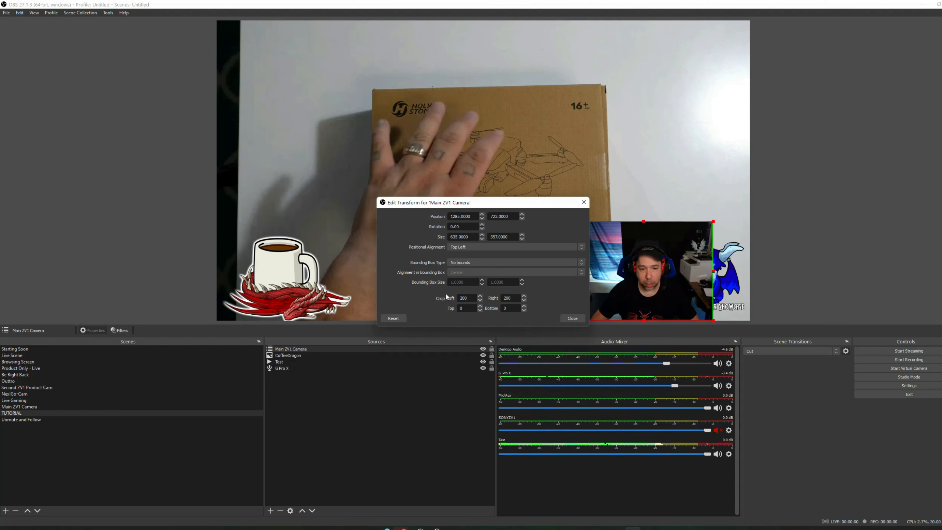
- Increase the Main ZV1 Camera's crop to 400 on the left and 300 on the right, and close the transform settings
key(shift+Tab)
text(300)
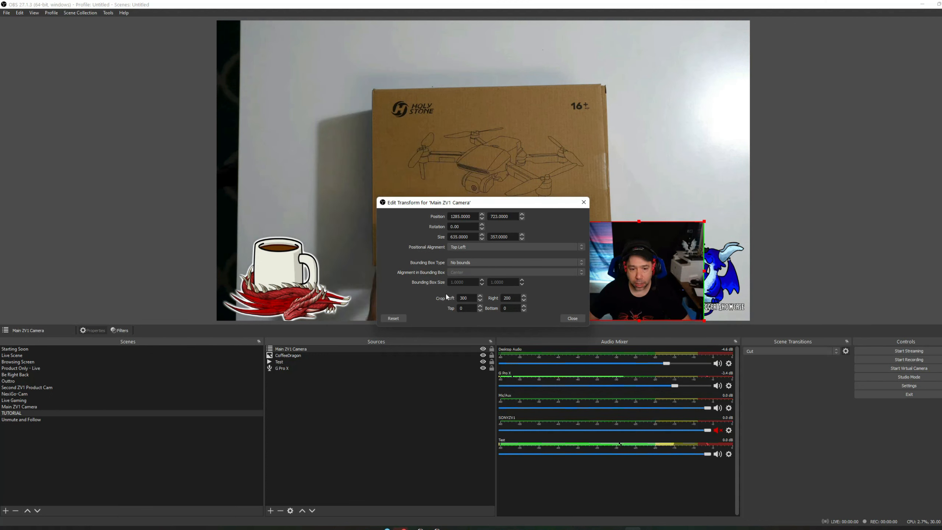
key(shift+Tab)
text(400)
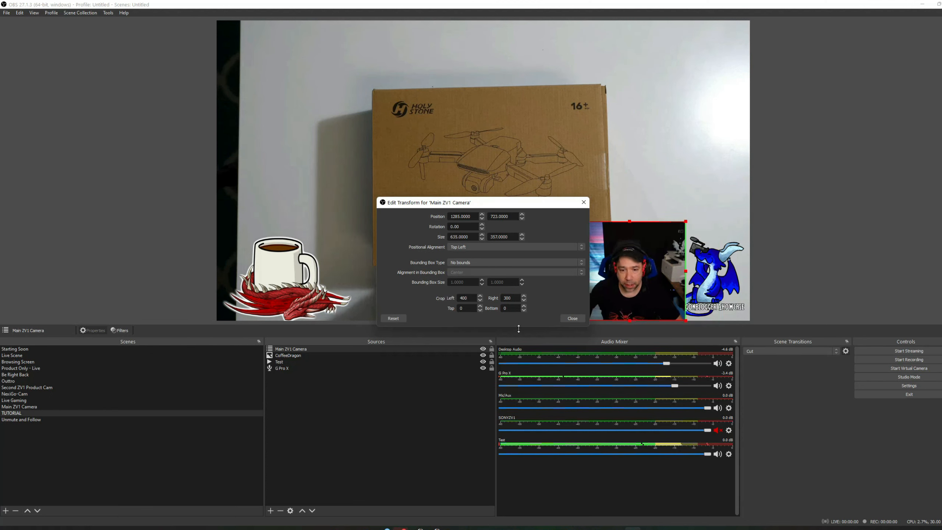
click(573, 318)
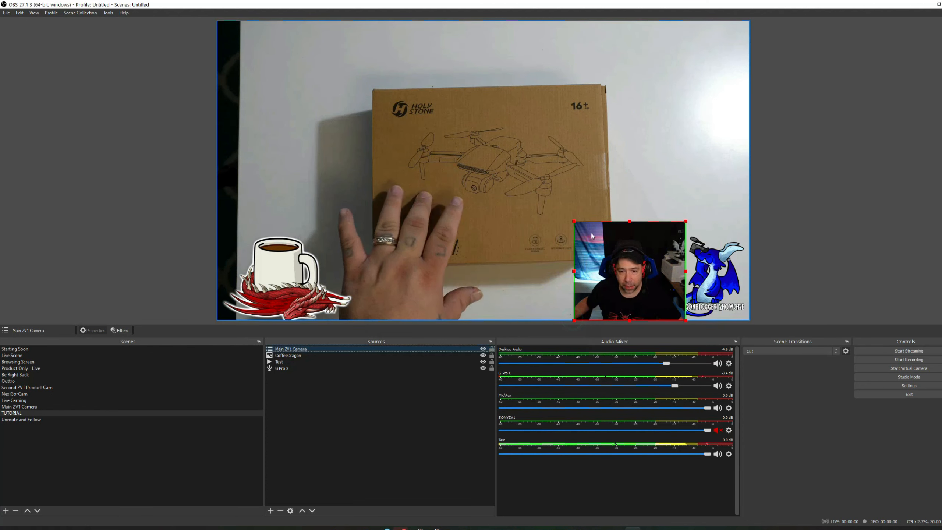
- Move the cropped Main ZV1 Camera into the canvas's lower-right corner and shrink it slightly from its upper-left corner
drag(593, 226, 656, 226)
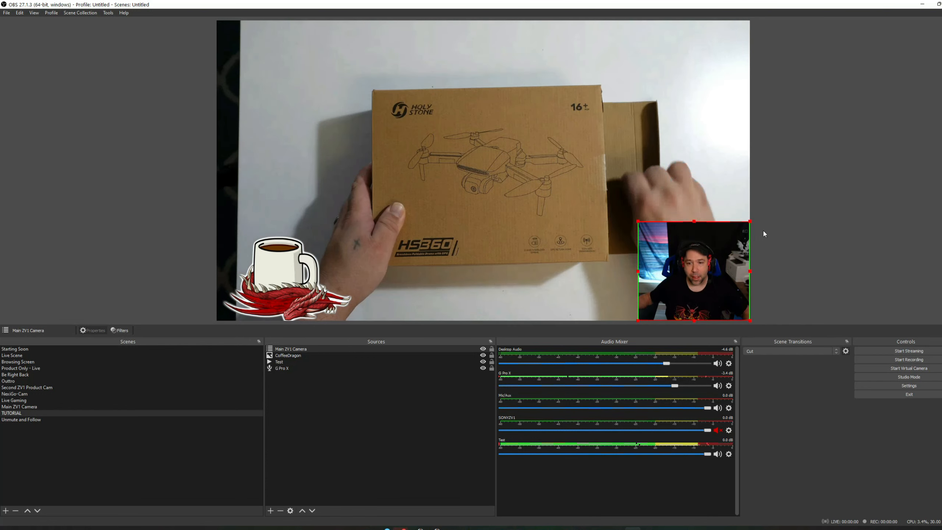
mouse_move(638, 222)
mouse_down()
mouse_move(664, 245)
mouse_move(544, 138)
mouse_move(639, 223)
mouse_up()
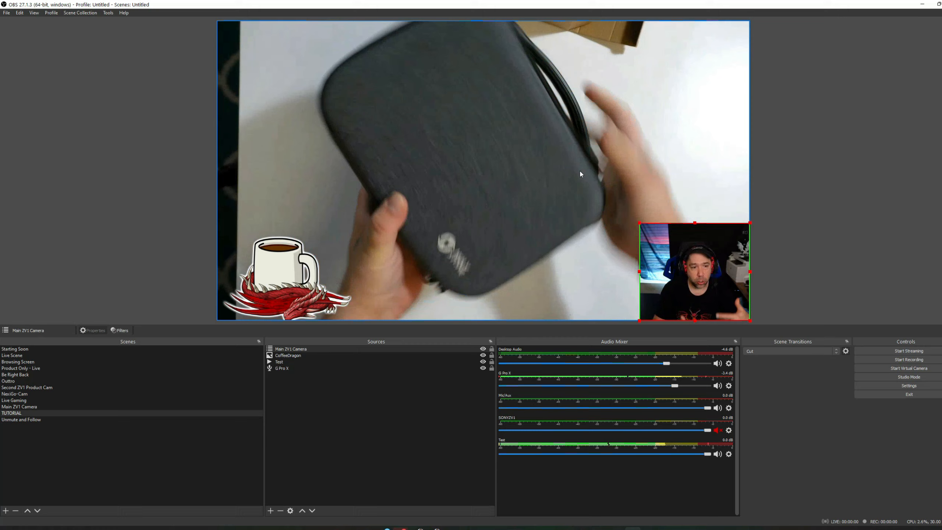
- Move the CoffeeDragon image across the canvas so that it overlaps the upper part of the Main ZV1 Camera
click(286, 275)
drag(286, 286, 366, 263)
drag(581, 251, 698, 202)
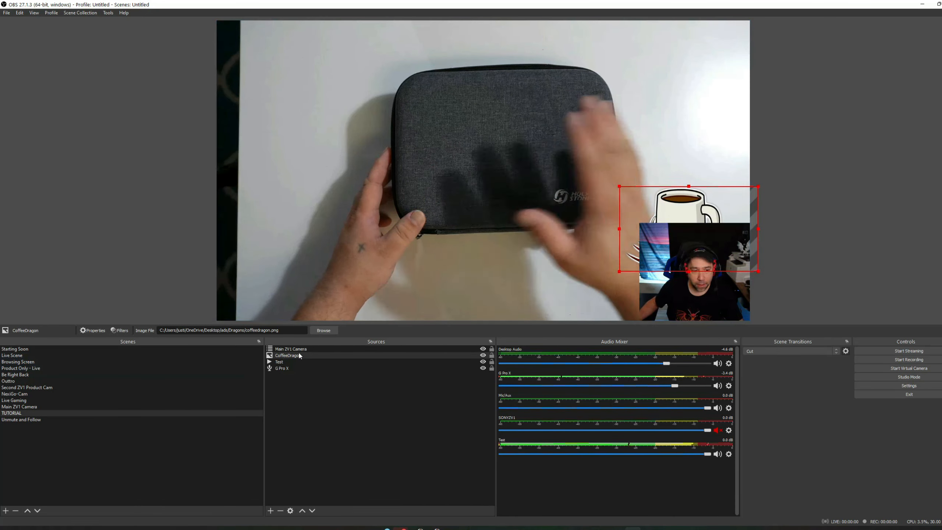
- Raise CoffeeDragon above Main ZV1 Camera in the source order and move the image back to the canvas's lower-left area
drag(299, 355, 299, 351)
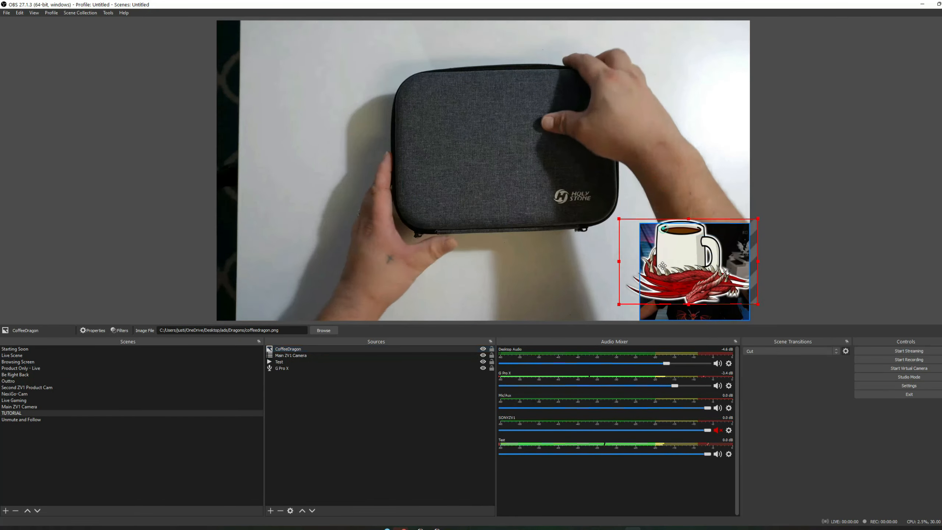
drag(650, 226, 261, 276)
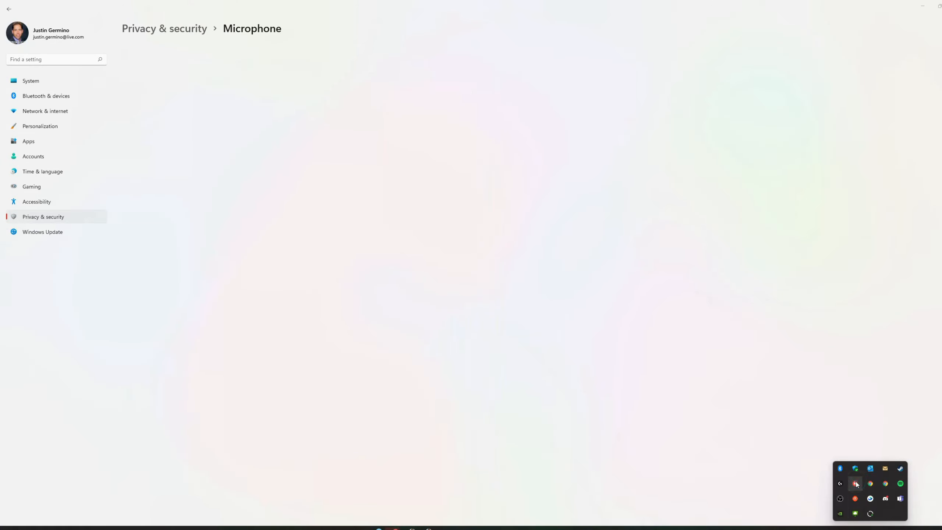
click(873, 490)
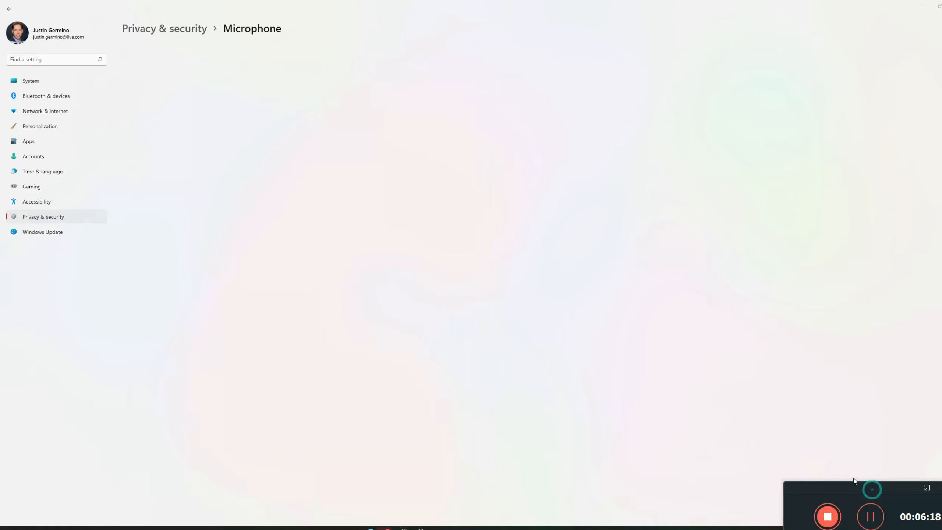